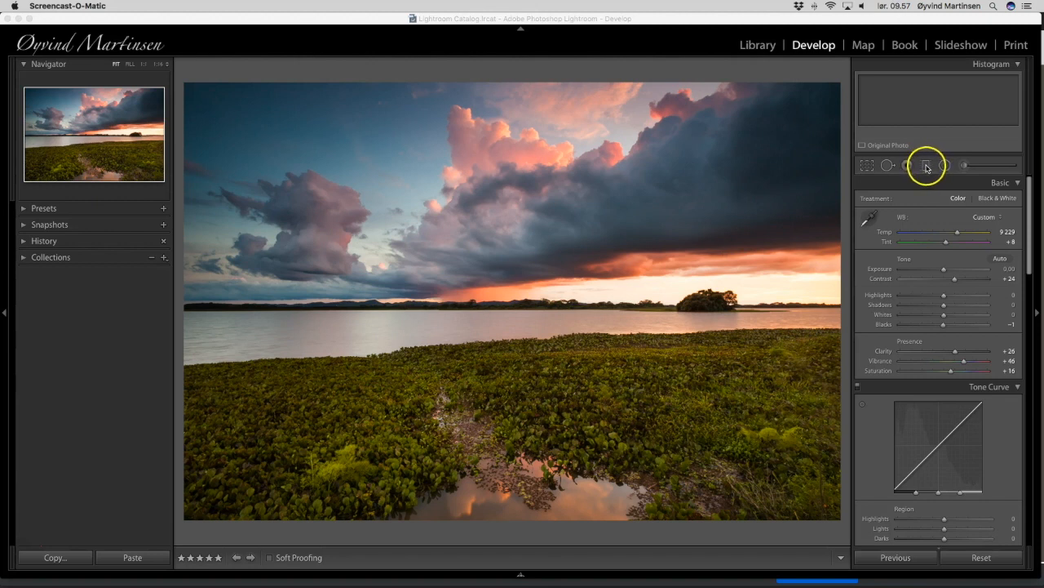
Draw a horizontal graduated filter mask covering the sky, with its transition running from just above the horizon into the water.
{"action": "left_click", "coordinate": [927, 166]}
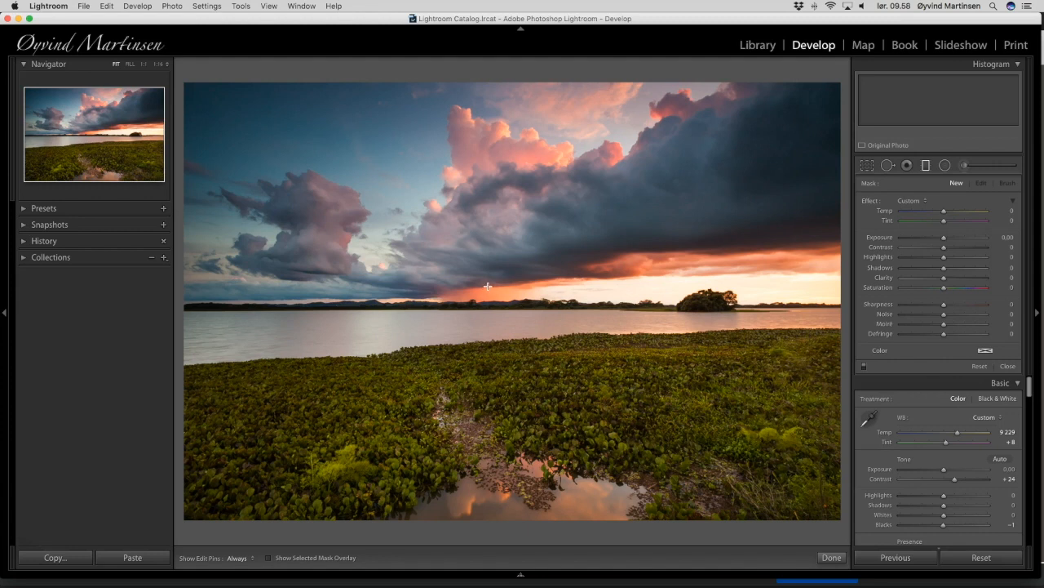
{"action": "left_click_drag", "start_coordinate": [487, 285], "coordinate": [485, 330]}
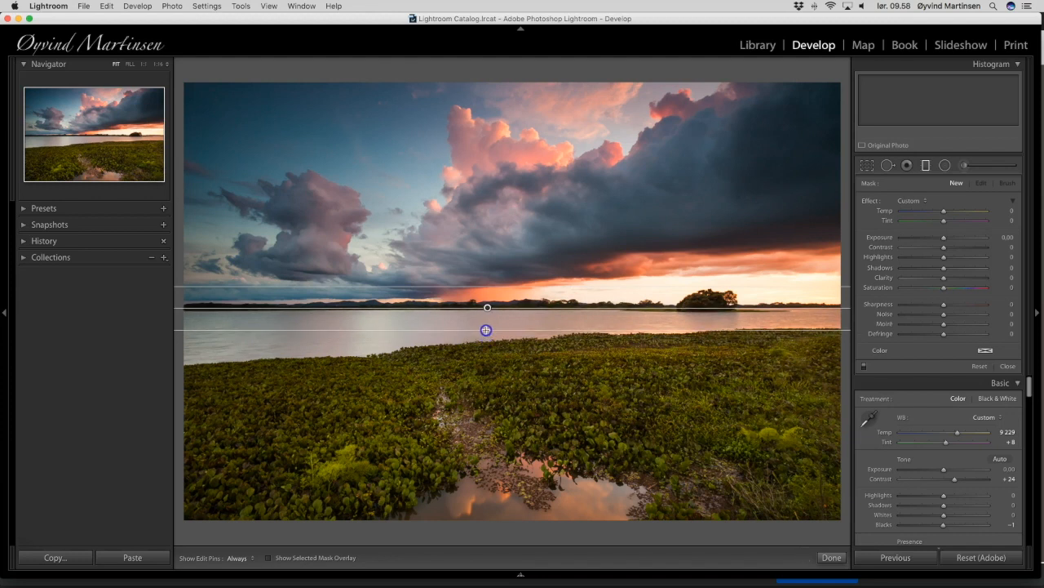
{"action": "mouse_move", "coordinate": [485, 329]}
{"action": "left_mouse_down"}
{"action": "mouse_move", "coordinate": [502, 315]}
{"action": "mouse_move", "coordinate": [476, 330]}
{"action": "mouse_move", "coordinate": [489, 329]}
{"action": "mouse_move", "coordinate": [487, 341]}
{"action": "mouse_move", "coordinate": [489, 332]}
{"action": "left_mouse_up"}
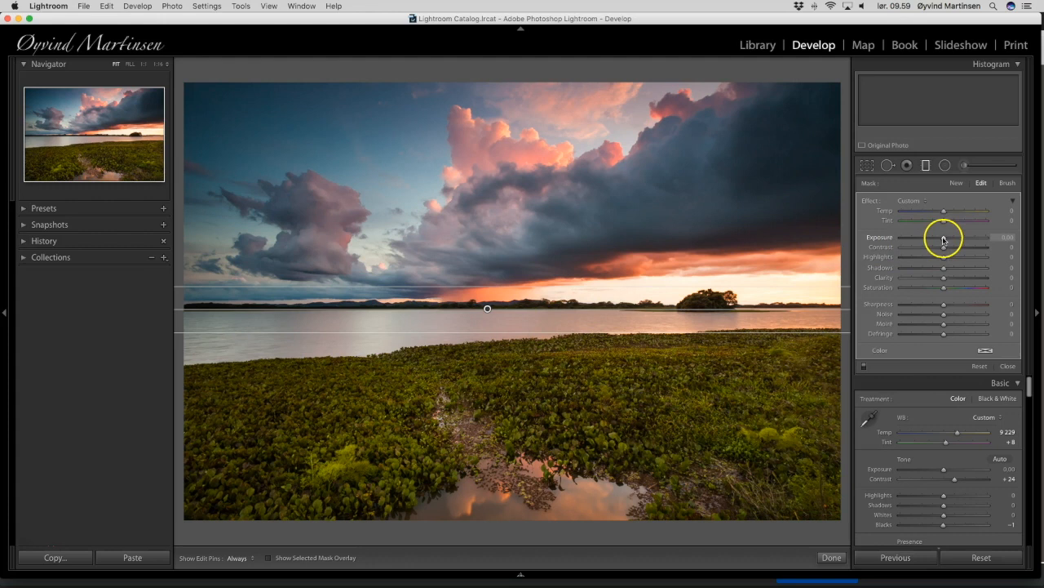
Try the sky gradient's exposure at -4.00 and return it to 0.00.
{"action": "left_click_drag", "start_coordinate": [933, 239], "coordinate": [906, 237]}
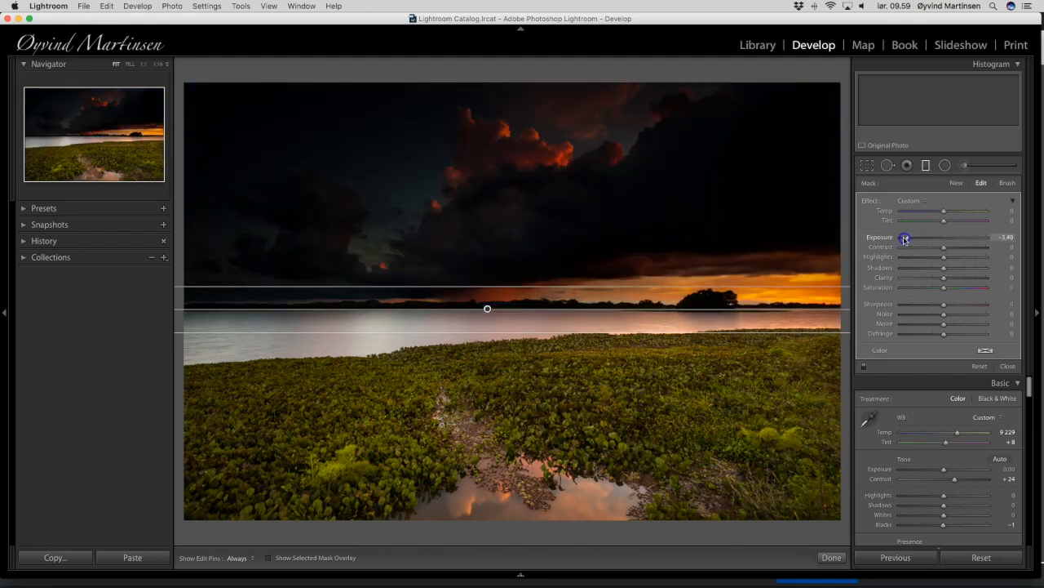
{"action": "left_click_drag", "start_coordinate": [904, 239], "coordinate": [901, 239]}
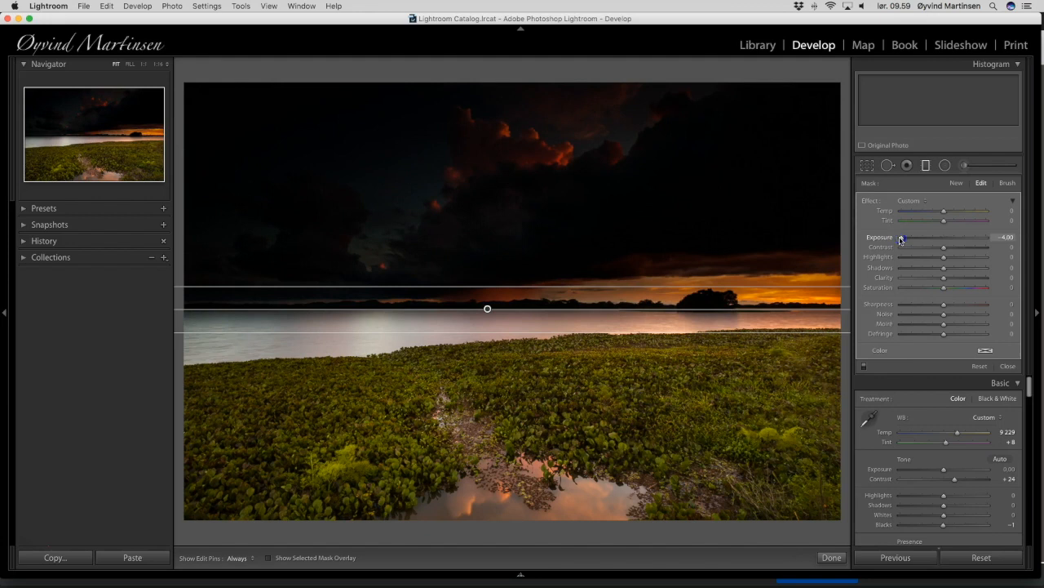
{"action": "left_click_drag", "start_coordinate": [902, 239], "coordinate": [943, 240]}
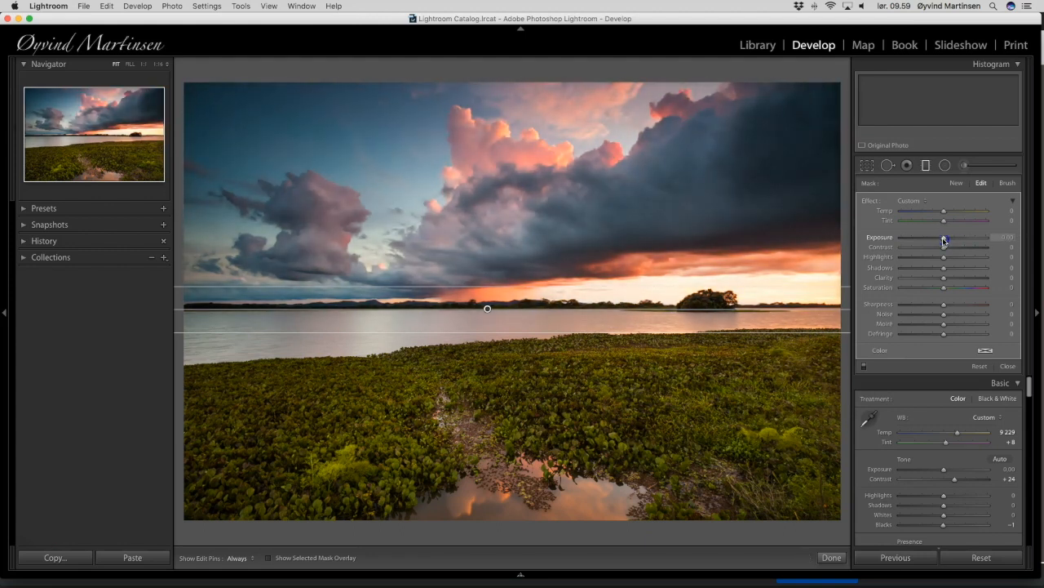
{"action": "left_click_drag", "start_coordinate": [943, 239], "coordinate": [944, 239]}
Shift the sky gradient down onto the water, tilt it slightly to follow the shoreline and narrow its transition zone.
{"action": "mouse_move", "coordinate": [487, 309]}
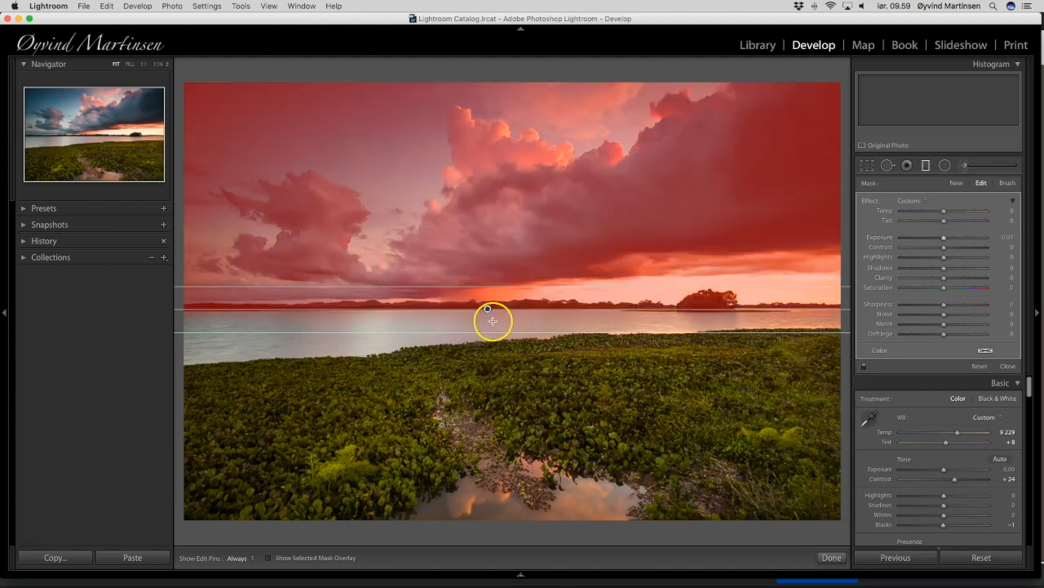
{"action": "left_click_drag", "start_coordinate": [487, 309], "coordinate": [488, 324]}
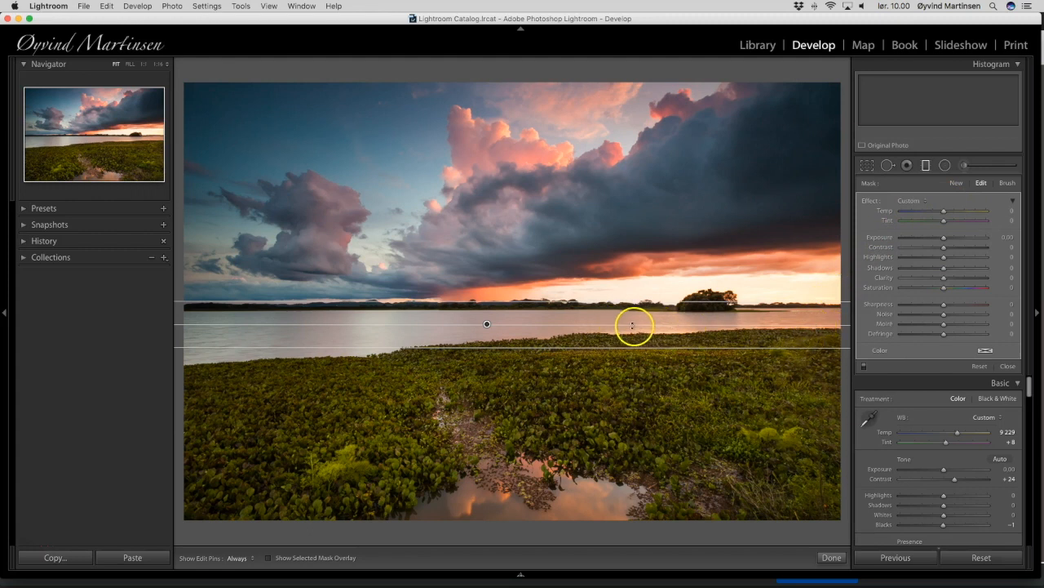
{"action": "left_click_drag", "start_coordinate": [670, 324], "coordinate": [674, 320]}
{"action": "mouse_move", "coordinate": [674, 311]}
{"action": "left_mouse_down"}
{"action": "mouse_move", "coordinate": [668, 335]}
{"action": "mouse_move", "coordinate": [669, 309]}
{"action": "mouse_move", "coordinate": [670, 325]}
{"action": "left_mouse_up"}
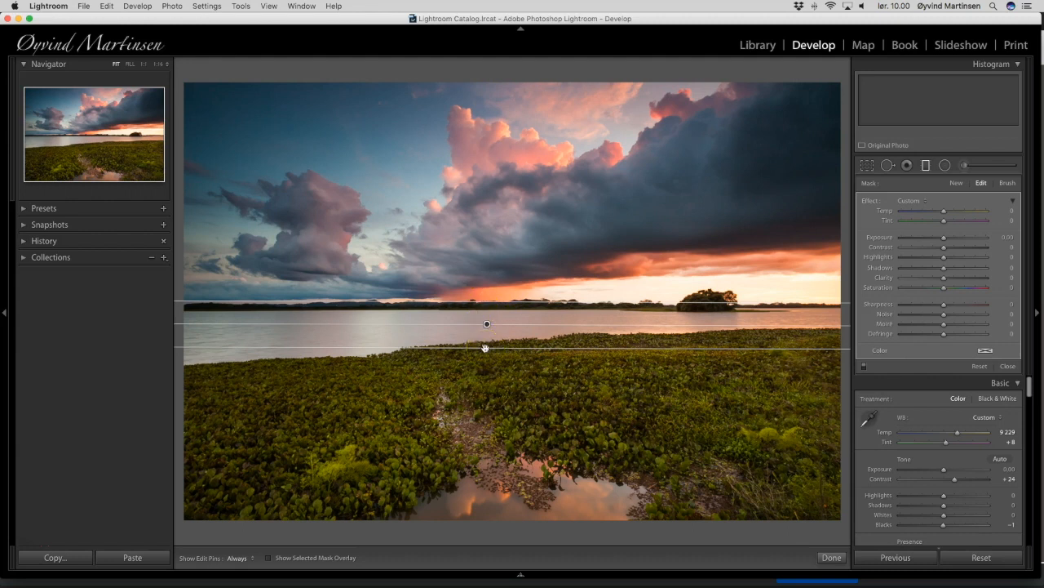
{"action": "mouse_move", "coordinate": [485, 348]}
{"action": "left_mouse_down"}
{"action": "mouse_move", "coordinate": [487, 433]}
{"action": "mouse_move", "coordinate": [489, 342]}
{"action": "left_mouse_up"}
{"action": "mouse_move", "coordinate": [485, 302]}
{"action": "left_mouse_down"}
{"action": "mouse_move", "coordinate": [485, 275]}
{"action": "mouse_move", "coordinate": [484, 302]}
{"action": "left_mouse_up"}
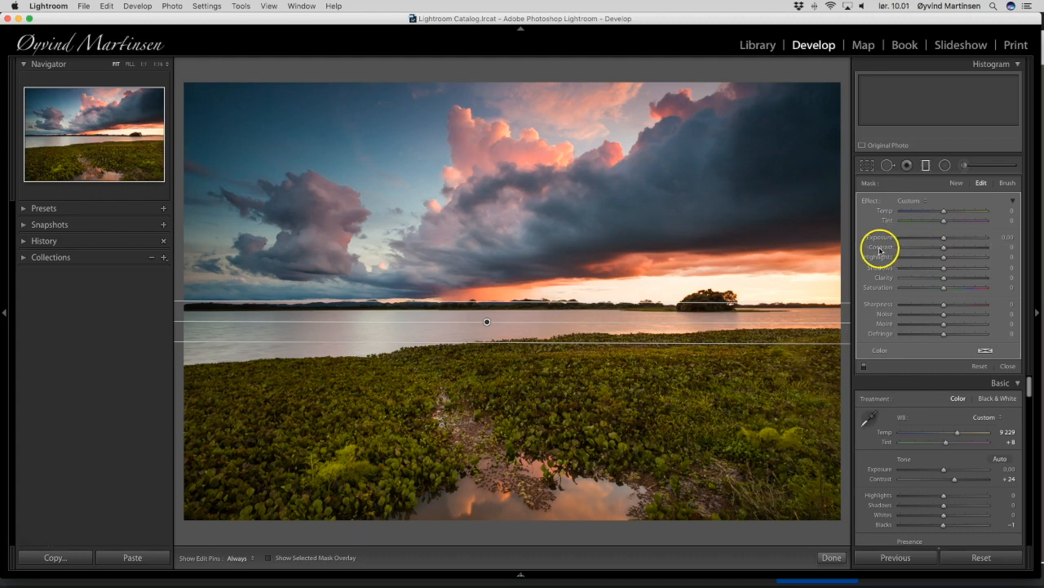
Set the sky gradient's contrast to 29 and its saturation to 16.
{"action": "left_click", "coordinate": [944, 249]}
{"action": "mouse_move", "coordinate": [944, 249]}
{"action": "left_mouse_down"}
{"action": "mouse_move", "coordinate": [1007, 252]}
{"action": "mouse_move", "coordinate": [956, 251]}
{"action": "left_mouse_up"}
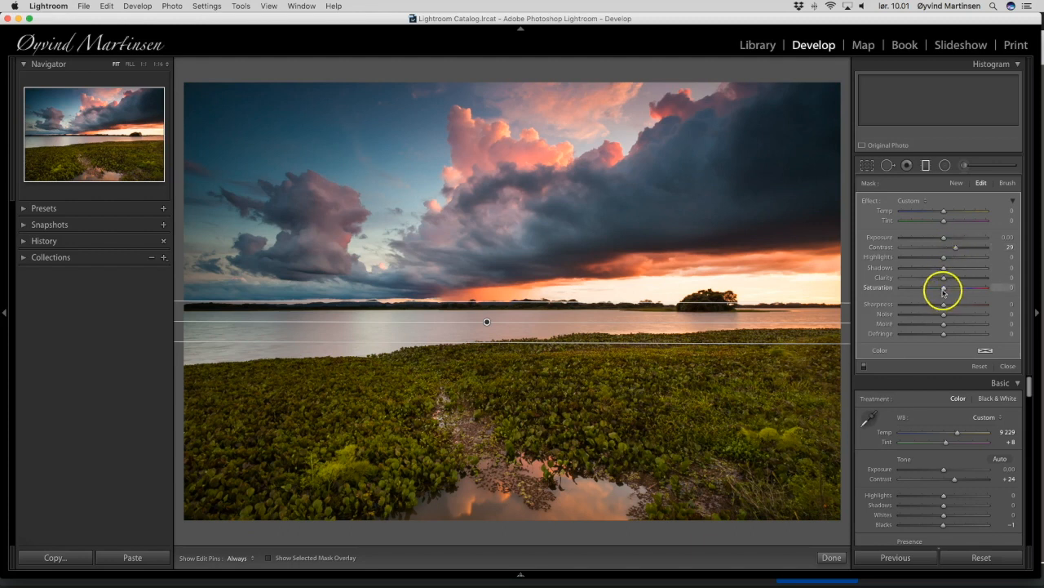
{"action": "left_click_drag", "start_coordinate": [943, 290], "coordinate": [946, 291]}
{"action": "mouse_move", "coordinate": [947, 291]}
{"action": "left_mouse_down"}
{"action": "mouse_move", "coordinate": [1013, 292]}
{"action": "mouse_move", "coordinate": [926, 292]}
{"action": "mouse_move", "coordinate": [947, 291]}
{"action": "left_mouse_up"}
{"action": "left_click_drag", "start_coordinate": [948, 292], "coordinate": [948, 291]}
{"action": "left_click_drag", "start_coordinate": [949, 293], "coordinate": [949, 292]}
{"action": "left_click", "coordinate": [950, 291]}
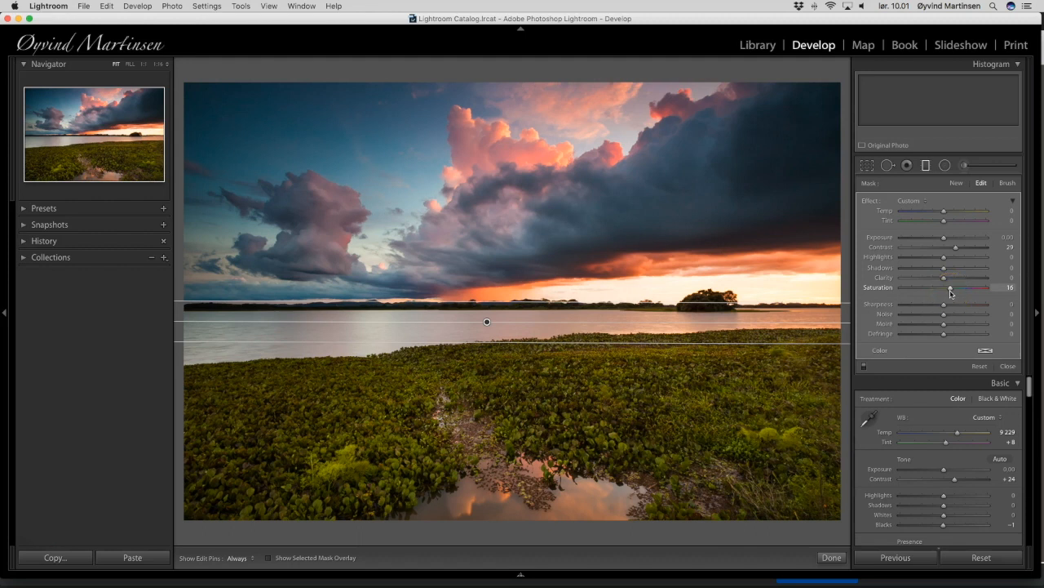
Try a warm temperature on the sky gradient and settle on a slightly cooler value of -4.
{"action": "left_click", "coordinate": [944, 213]}
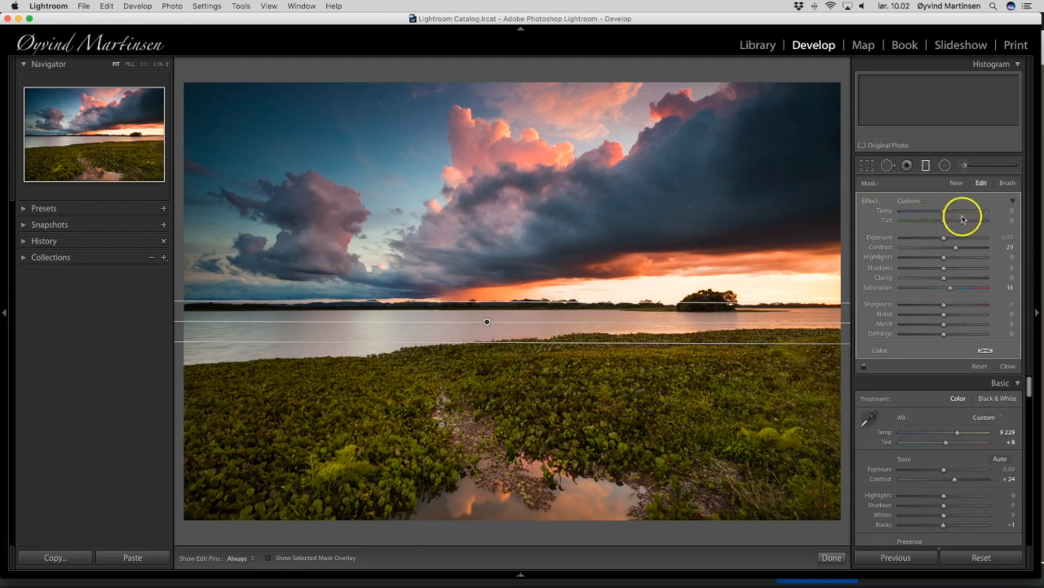
{"action": "left_click_drag", "start_coordinate": [944, 212], "coordinate": [966, 217]}
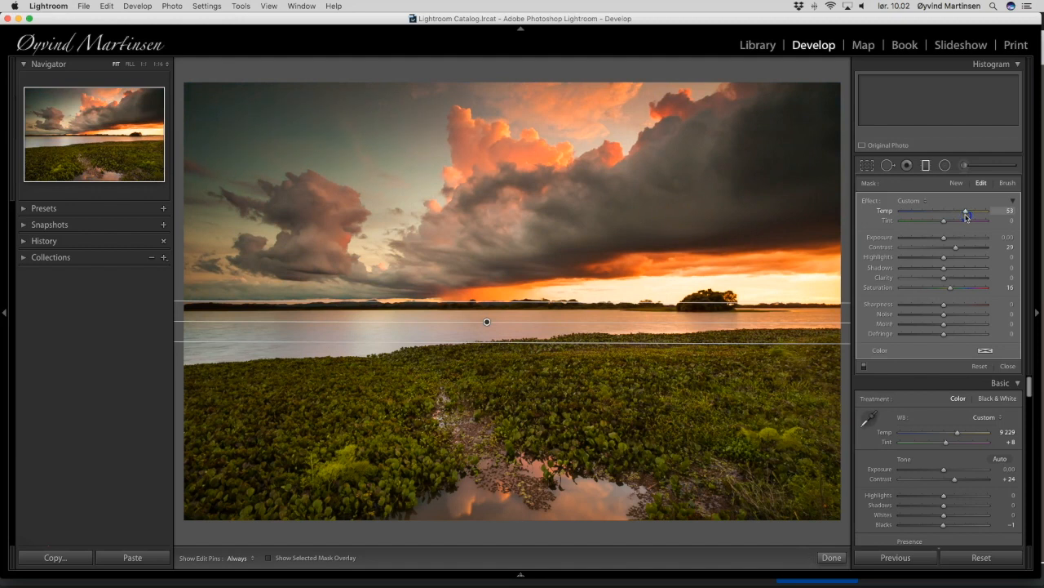
{"action": "left_click_drag", "start_coordinate": [967, 217], "coordinate": [943, 217]}
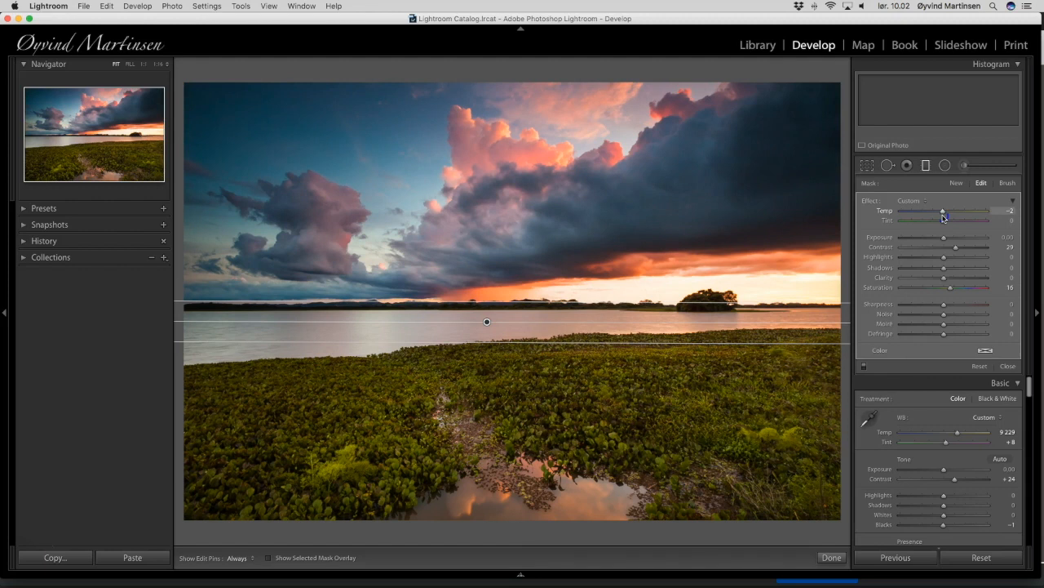
{"action": "left_click_drag", "start_coordinate": [943, 217], "coordinate": [940, 218]}
{"action": "left_click_drag", "start_coordinate": [941, 219], "coordinate": [940, 218]}
{"action": "left_click", "coordinate": [944, 215]}
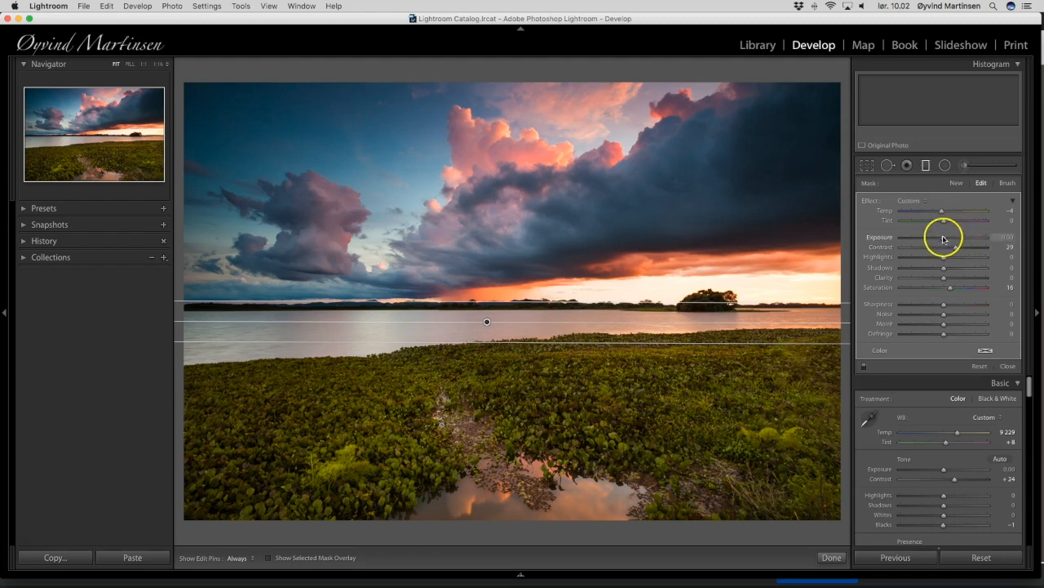
Set the sky gradient's exposure to -0.11 and its shadows to -2.
{"action": "left_click_drag", "start_coordinate": [944, 239], "coordinate": [944, 240]}
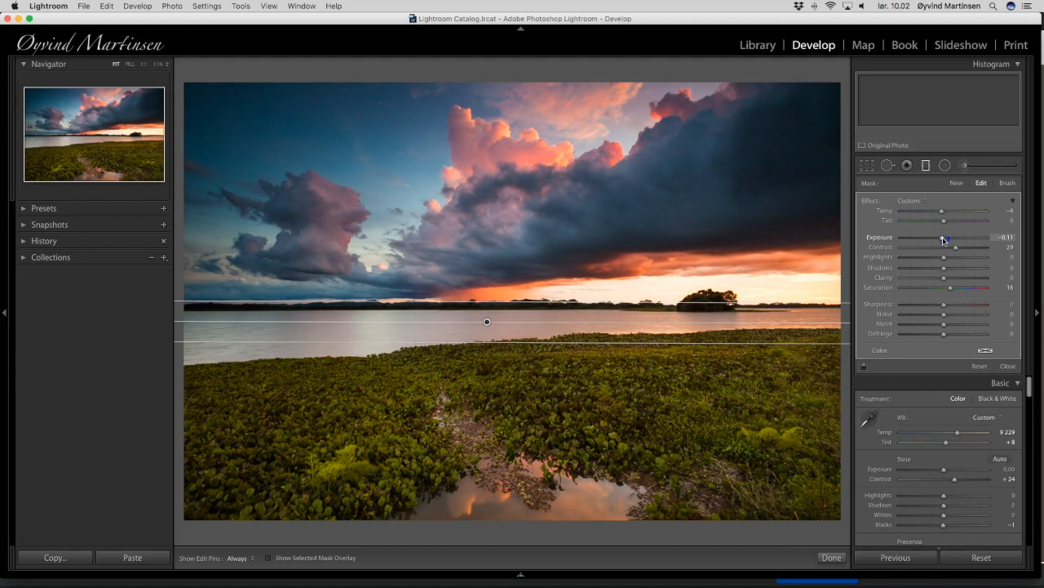
{"action": "left_click", "coordinate": [1014, 238]}
{"action": "key", "text": "Return"}
{"action": "mouse_move", "coordinate": [944, 270]}
{"action": "left_mouse_down"}
{"action": "mouse_move", "coordinate": [891, 269]}
{"action": "mouse_move", "coordinate": [944, 271]}
{"action": "left_mouse_up"}
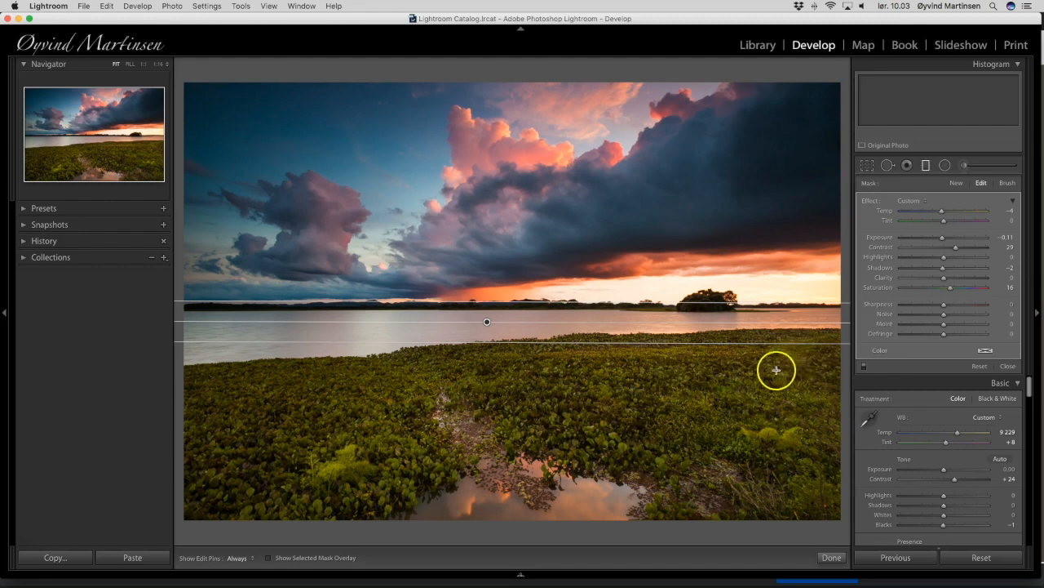
Switch to a new graduated filter mask and reselect the existing sky gradient for editing.
{"action": "left_click", "coordinate": [956, 184]}
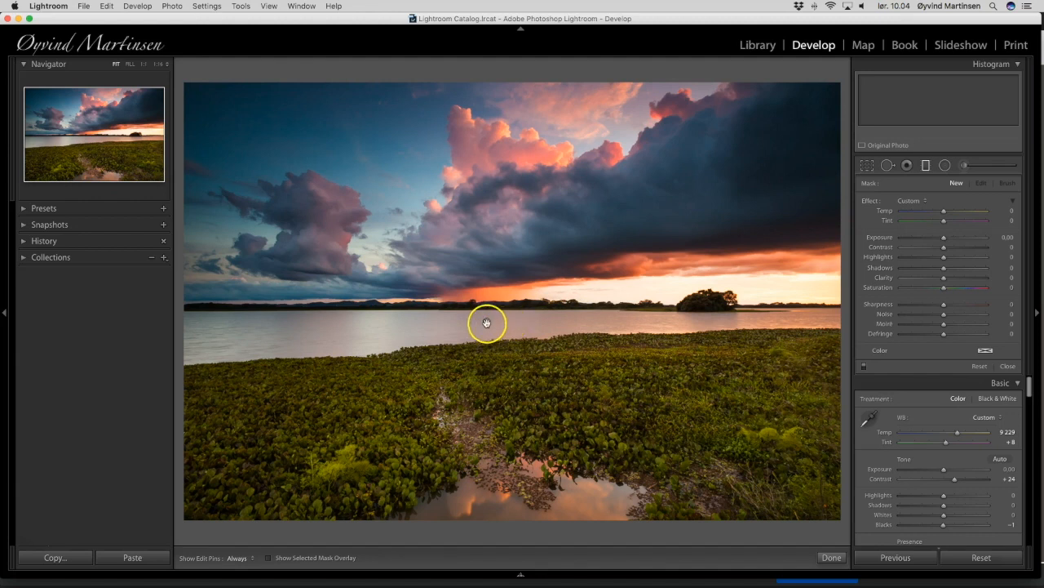
{"action": "left_click", "coordinate": [487, 323]}
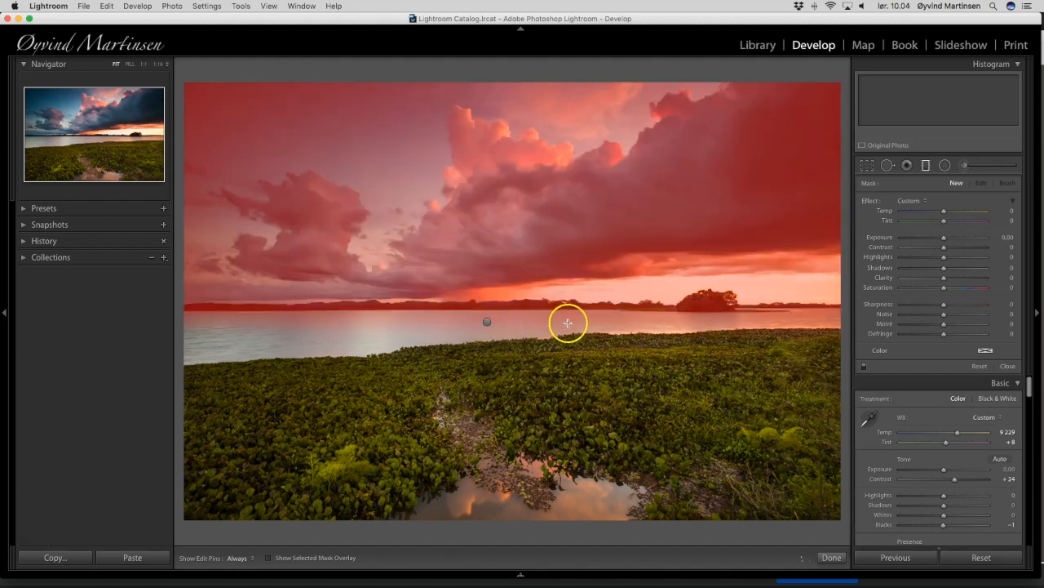
{"action": "left_click", "coordinate": [487, 323]}
{"action": "left_click", "coordinate": [487, 323]}
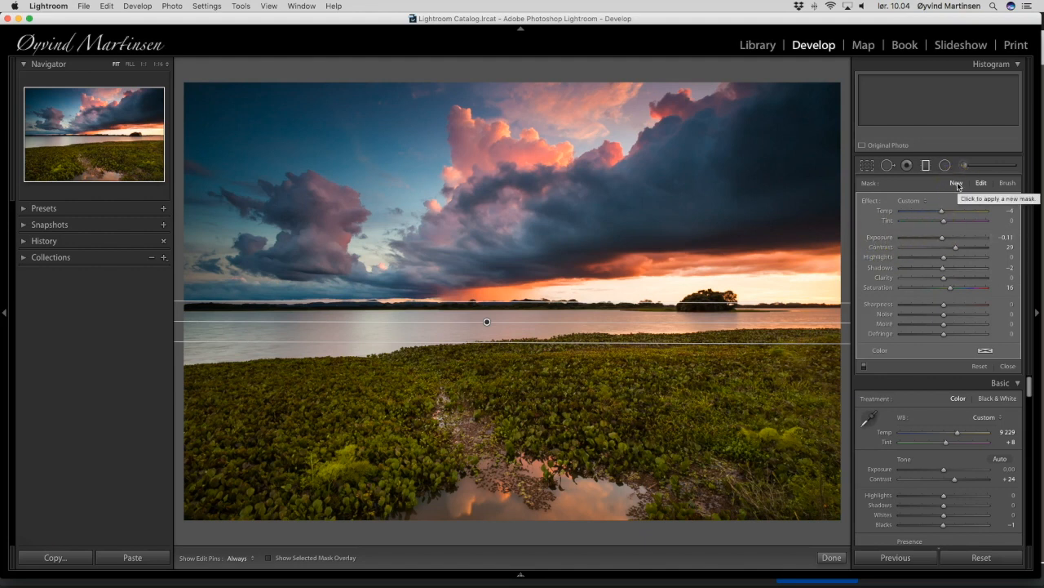
Add a second graduated filter covering the green foreground, tilted and positioned to follow the sloping shoreline.
{"action": "left_click", "coordinate": [957, 184]}
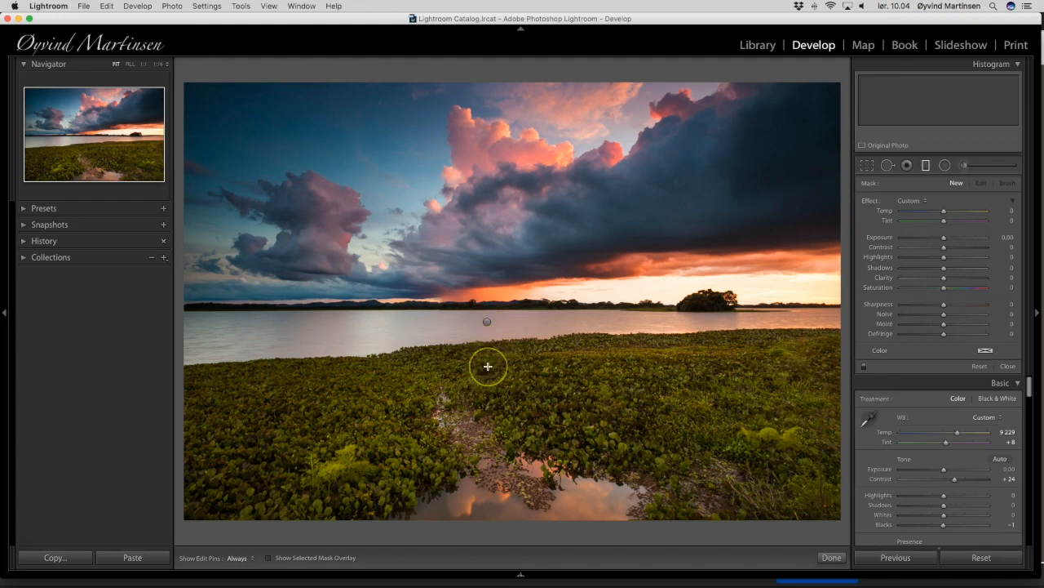
{"action": "left_click_drag", "start_coordinate": [488, 366], "coordinate": [487, 357]}
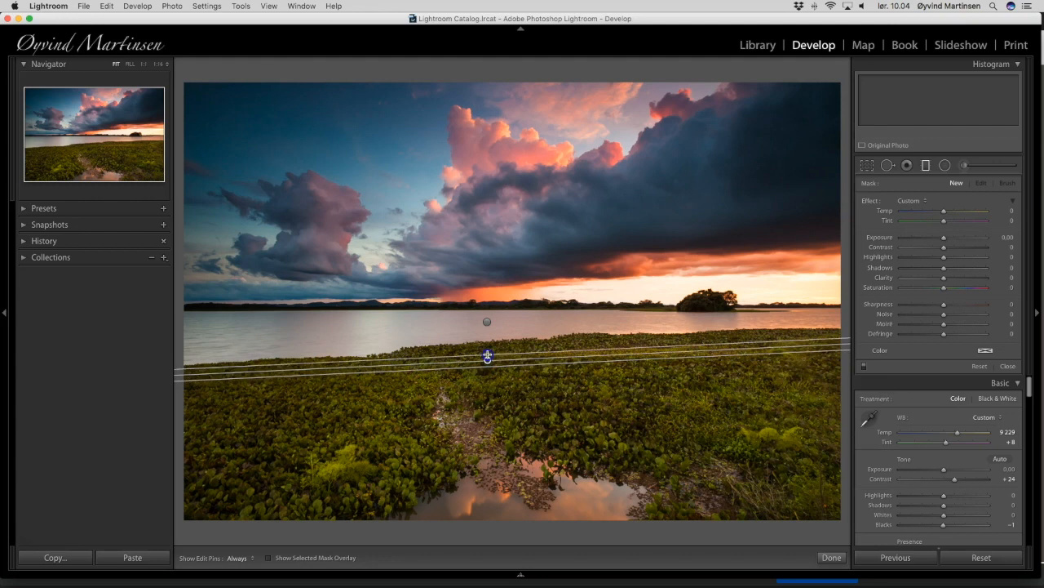
{"action": "left_click_drag", "start_coordinate": [487, 357], "coordinate": [494, 326]}
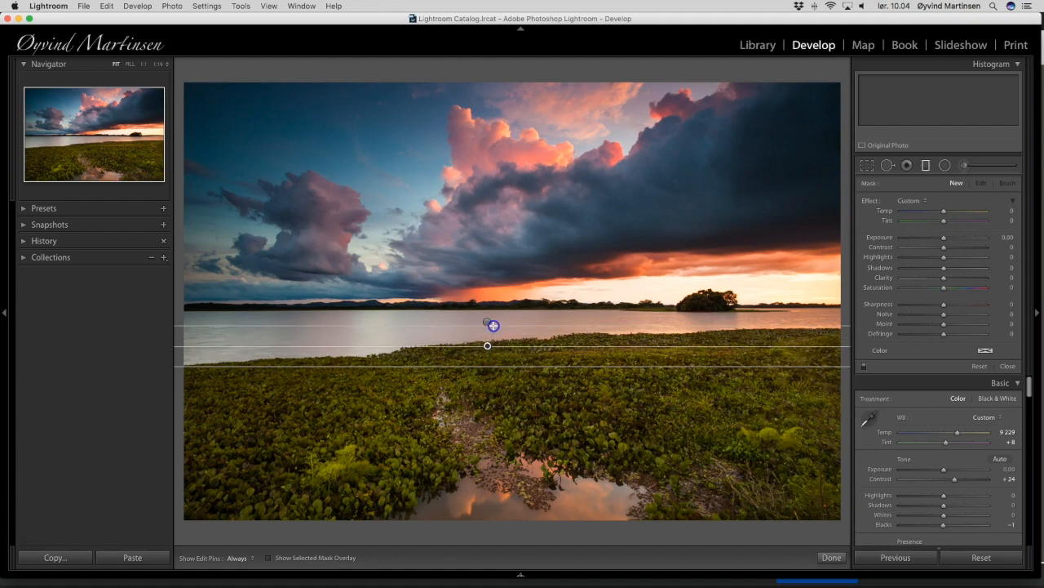
{"action": "left_click_drag", "start_coordinate": [493, 326], "coordinate": [494, 326]}
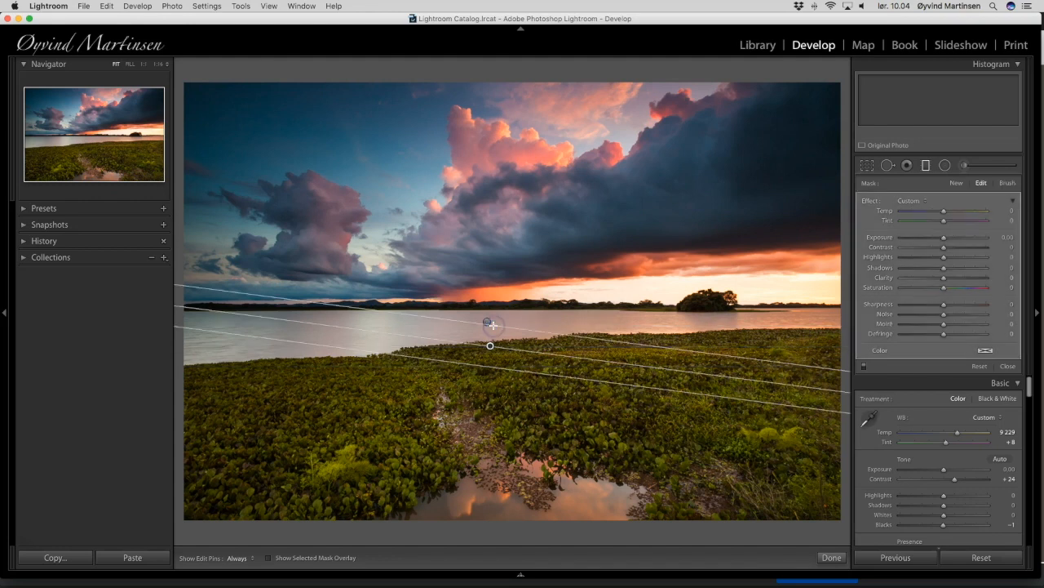
{"action": "left_click_drag", "start_coordinate": [716, 374], "coordinate": [717, 356]}
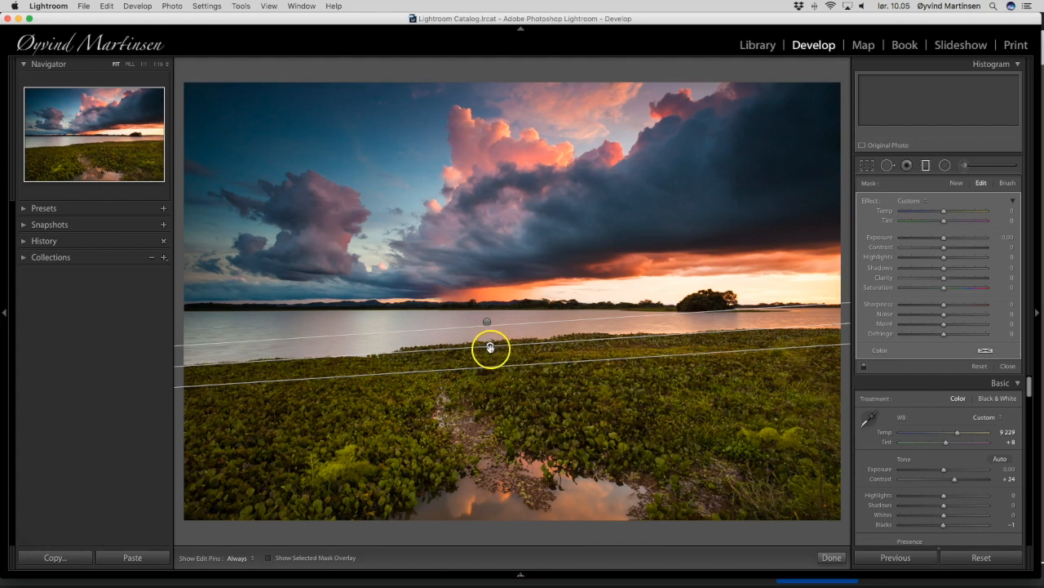
{"action": "left_click_drag", "start_coordinate": [490, 348], "coordinate": [491, 351]}
{"action": "left_click_drag", "start_coordinate": [742, 335], "coordinate": [744, 337]}
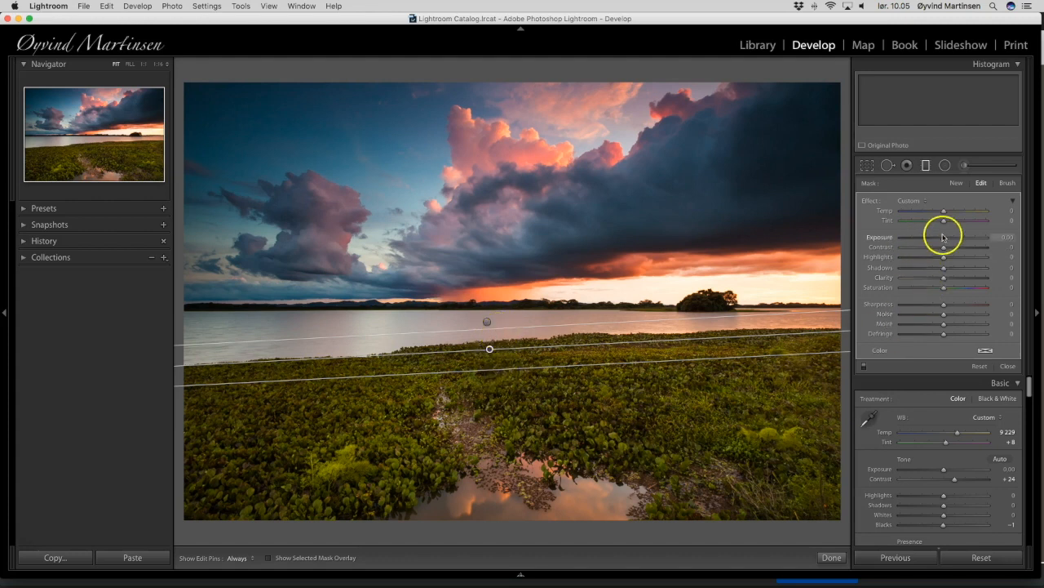
Test strong darkening on the foreground gradient and settle its exposure at 0.36.
{"action": "left_click_drag", "start_coordinate": [944, 239], "coordinate": [912, 240]}
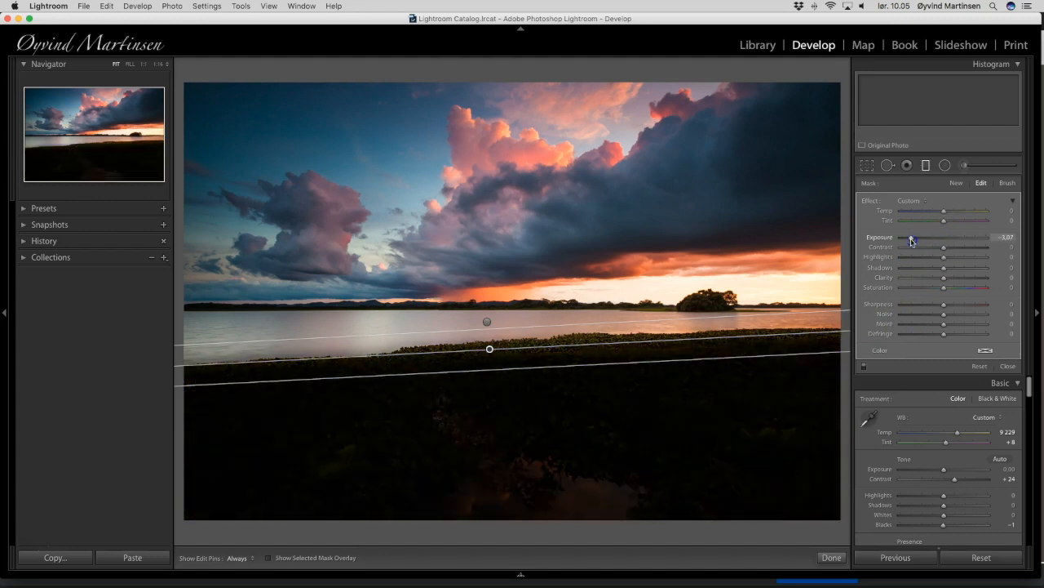
{"action": "left_click_drag", "start_coordinate": [916, 242], "coordinate": [920, 241]}
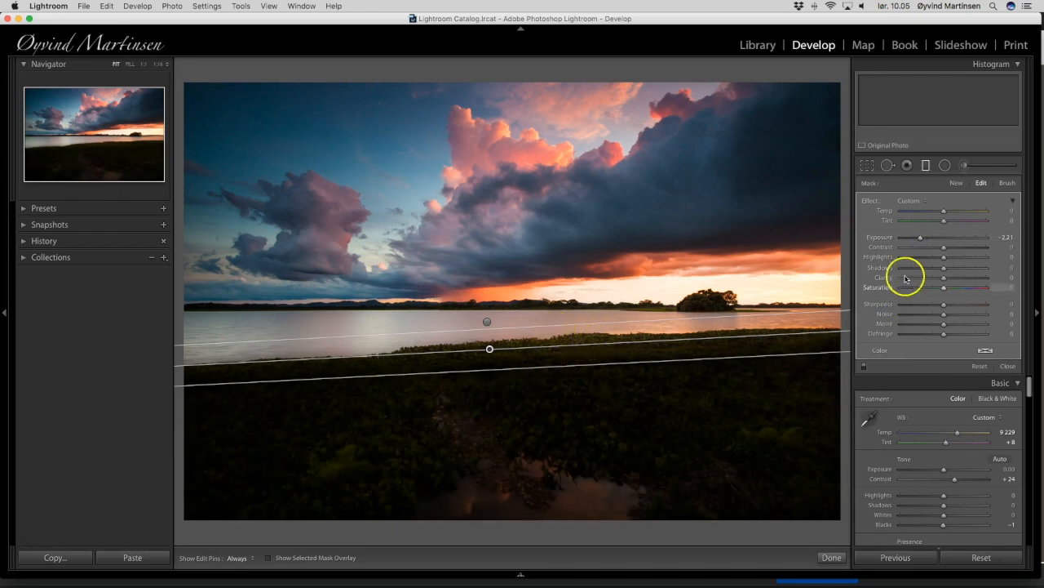
{"action": "left_click", "coordinate": [920, 239]}
{"action": "left_click_drag", "start_coordinate": [922, 239], "coordinate": [944, 243]}
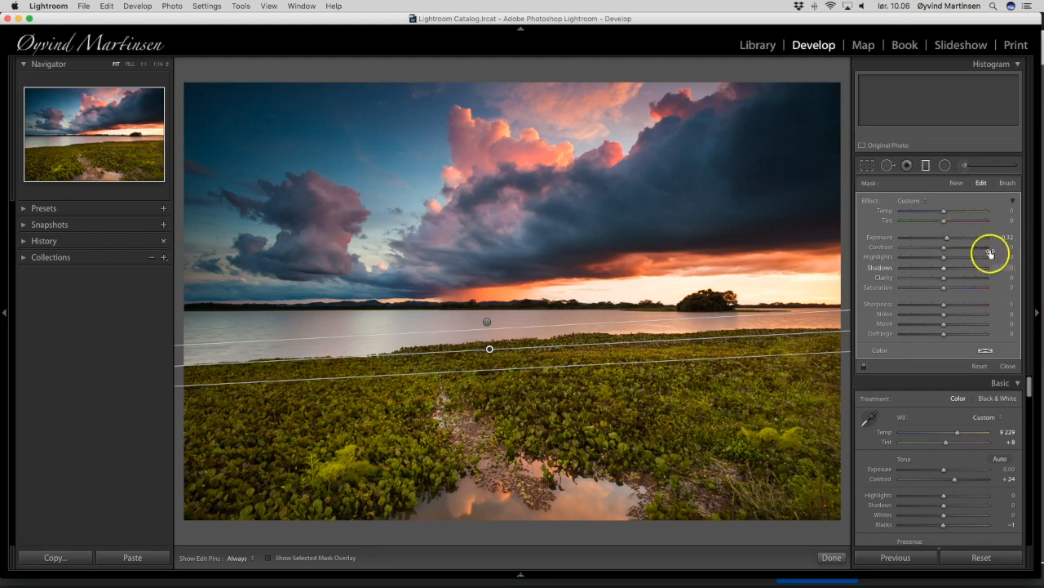
{"action": "left_click", "coordinate": [946, 238]}
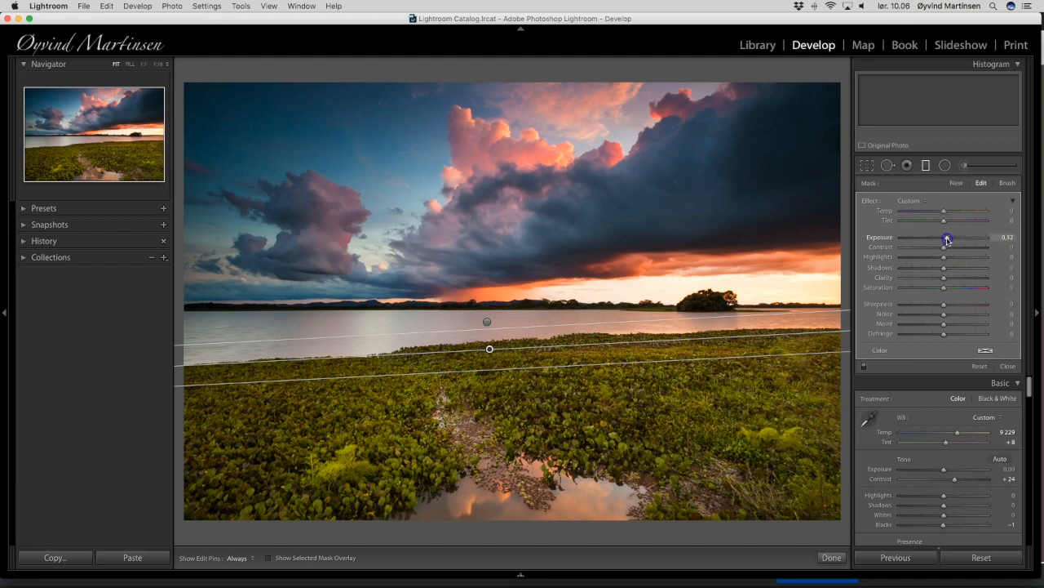
{"action": "mouse_move", "coordinate": [948, 241]}
{"action": "left_mouse_down"}
{"action": "mouse_move", "coordinate": [962, 243]}
{"action": "mouse_move", "coordinate": [947, 243]}
{"action": "left_mouse_up"}
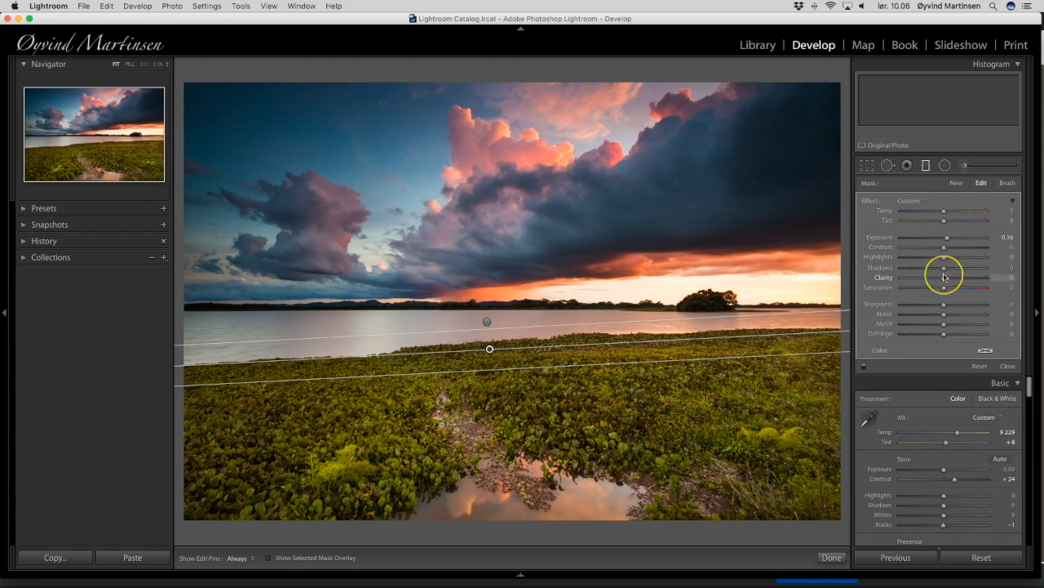
Try a warm temperature of 96 and a cool one of -74 on the foreground gradient, resetting the temperature to 0.
{"action": "left_click_drag", "start_coordinate": [945, 214], "coordinate": [973, 220]}
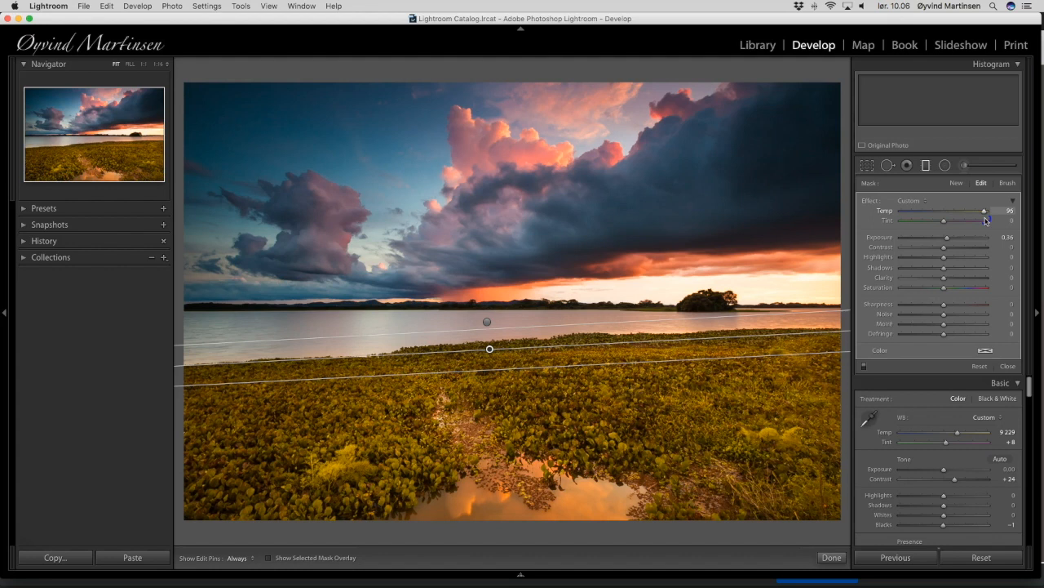
{"action": "left_click_drag", "start_coordinate": [987, 220], "coordinate": [914, 216]}
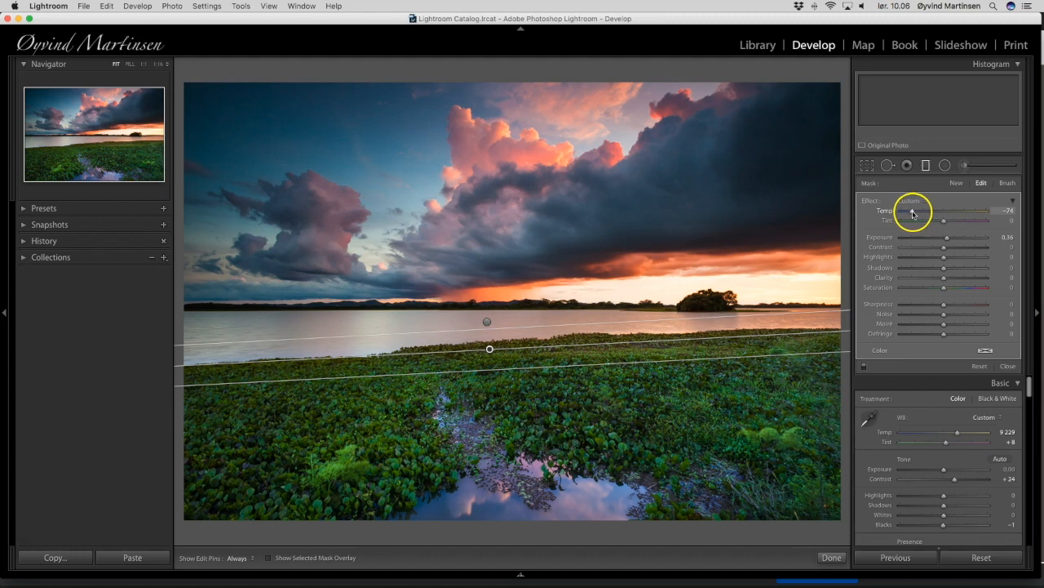
{"action": "left_click", "coordinate": [913, 213]}
{"action": "double_click", "coordinate": [913, 213]}
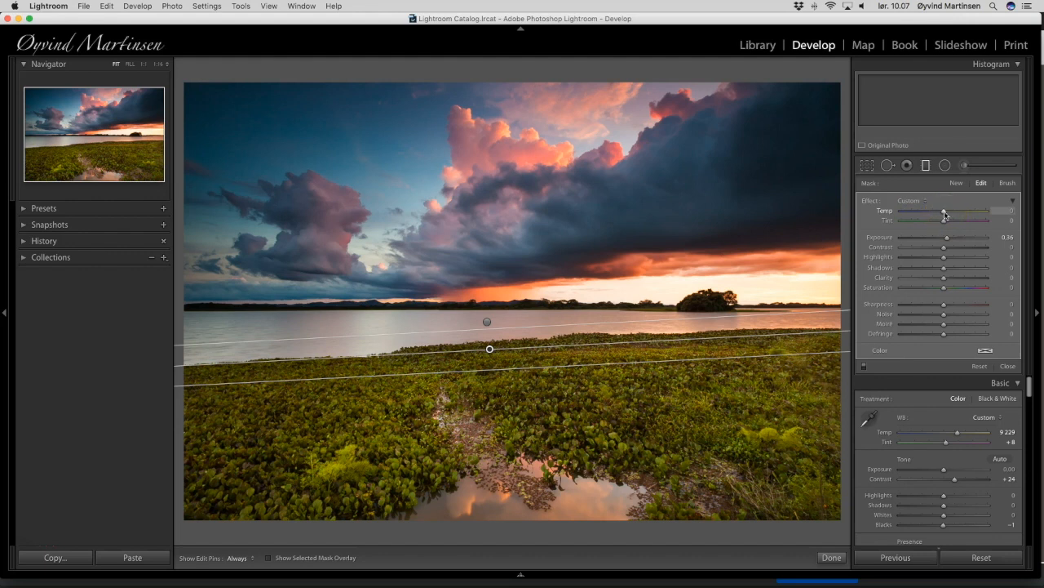
Close the graduated filter adjustments and start a full-screen slideshow of the edited photo.
{"action": "left_click", "coordinate": [945, 230]}
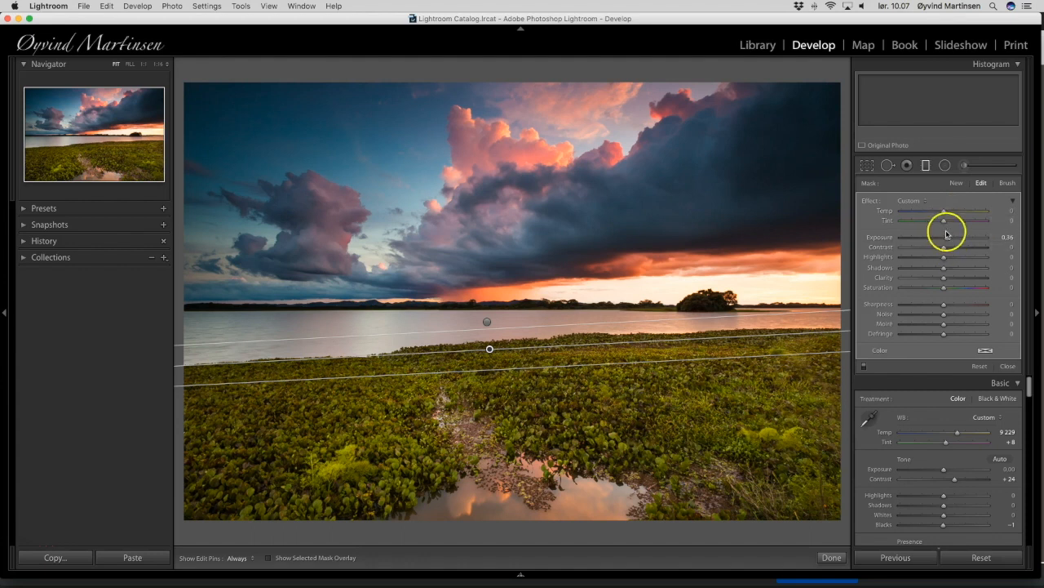
{"action": "left_click", "coordinate": [957, 248]}
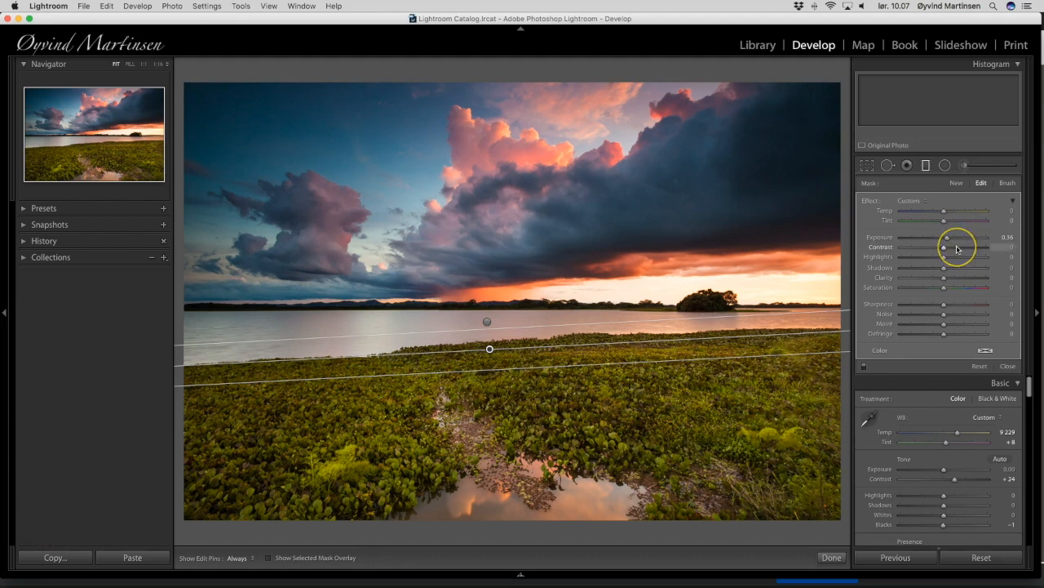
{"action": "left_click", "coordinate": [1009, 367]}
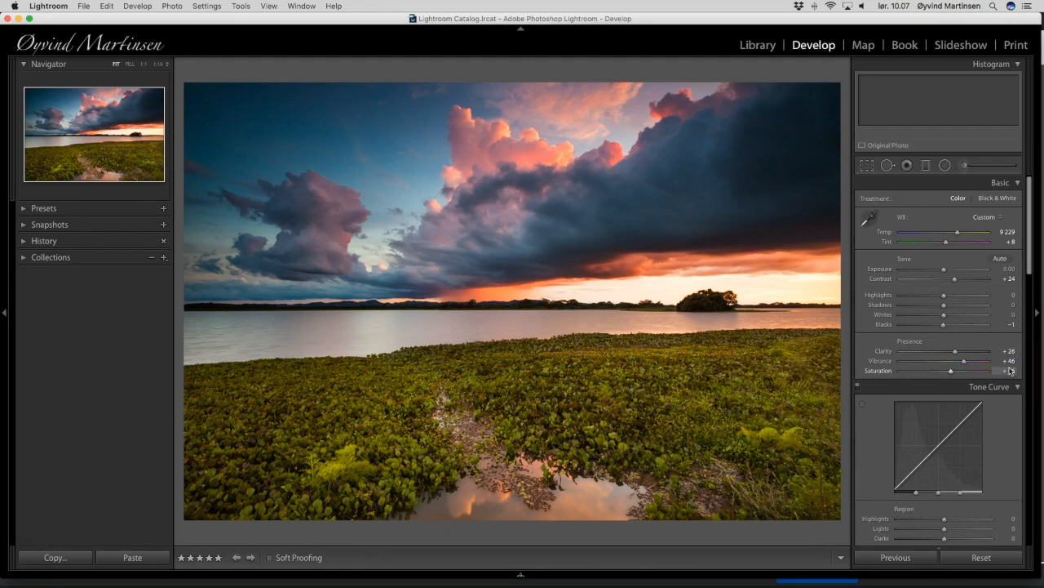
{"action": "key", "text": "super+Return"}
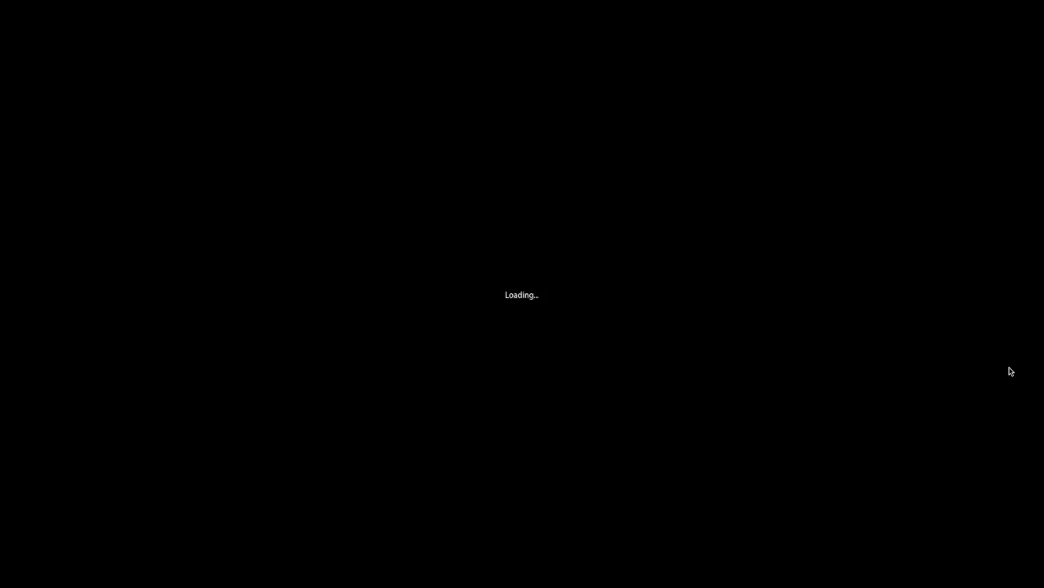